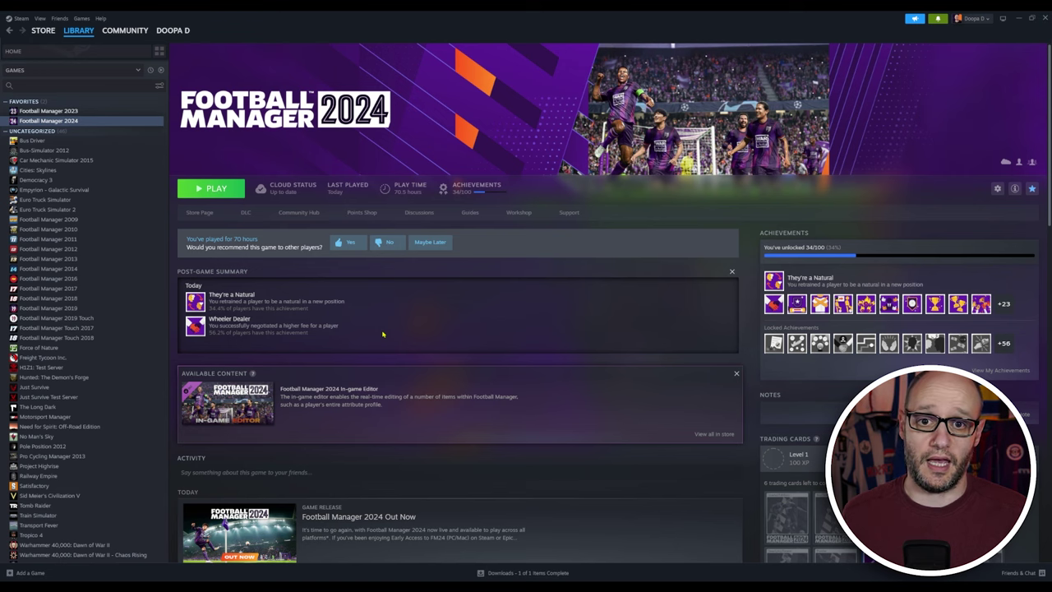
# Step: Filter the Steam library to tools, search 'football manager 2024' and open the Football Manager 2024 Editor page
pyautogui.click(120, 71)
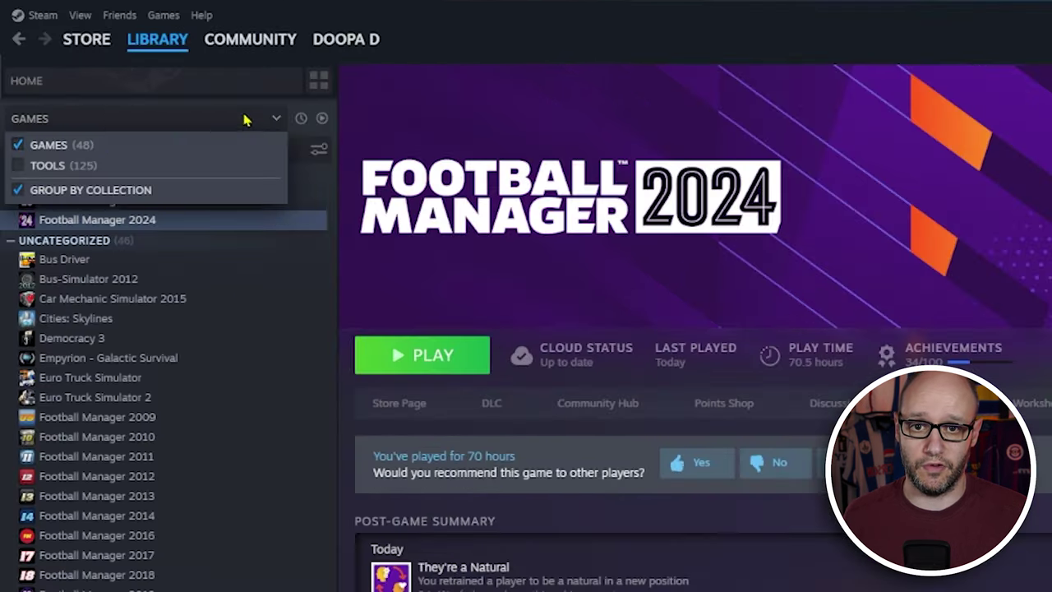
pyautogui.click(91, 146)
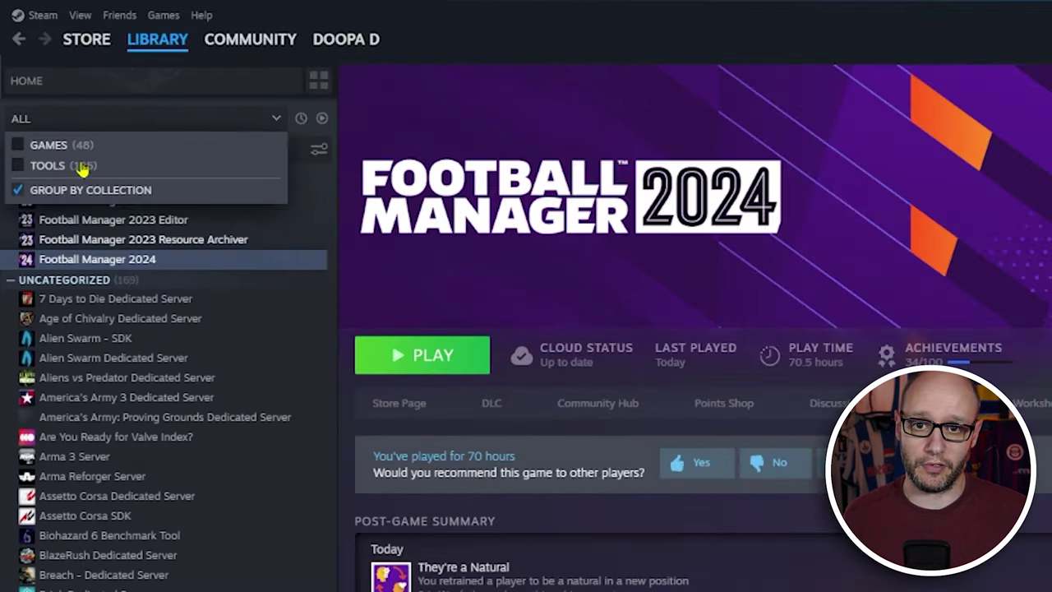
pyautogui.click(81, 167)
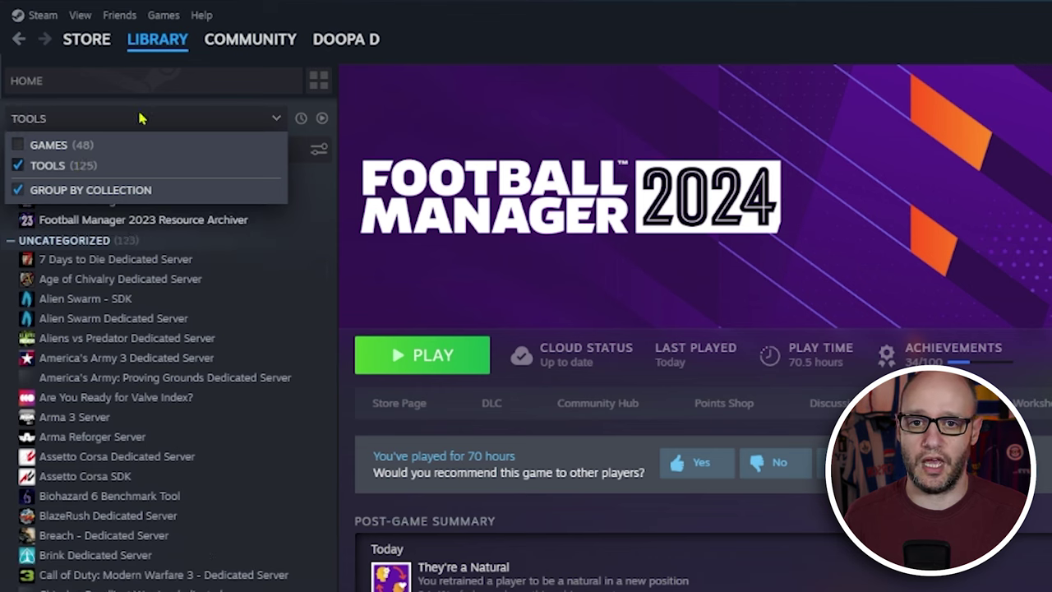
pyautogui.write('football manager 2024')
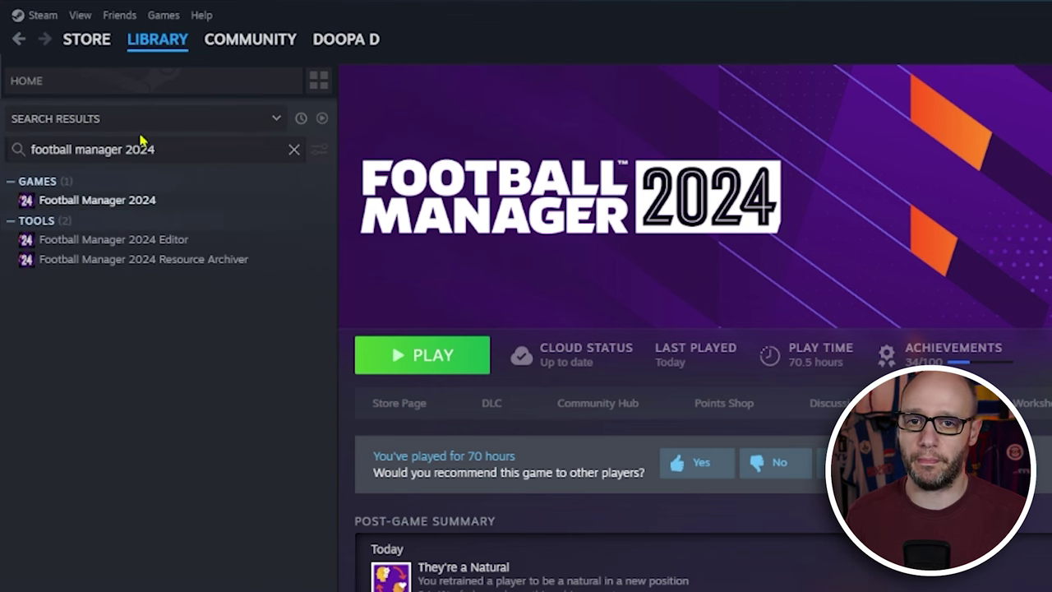
pyautogui.click(160, 202)
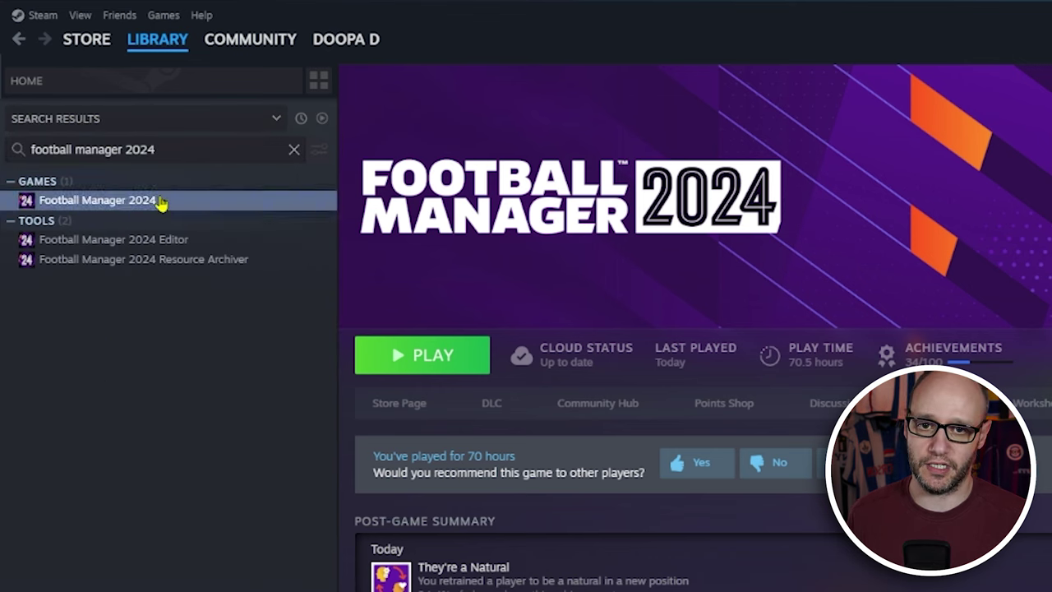
pyautogui.click(178, 240)
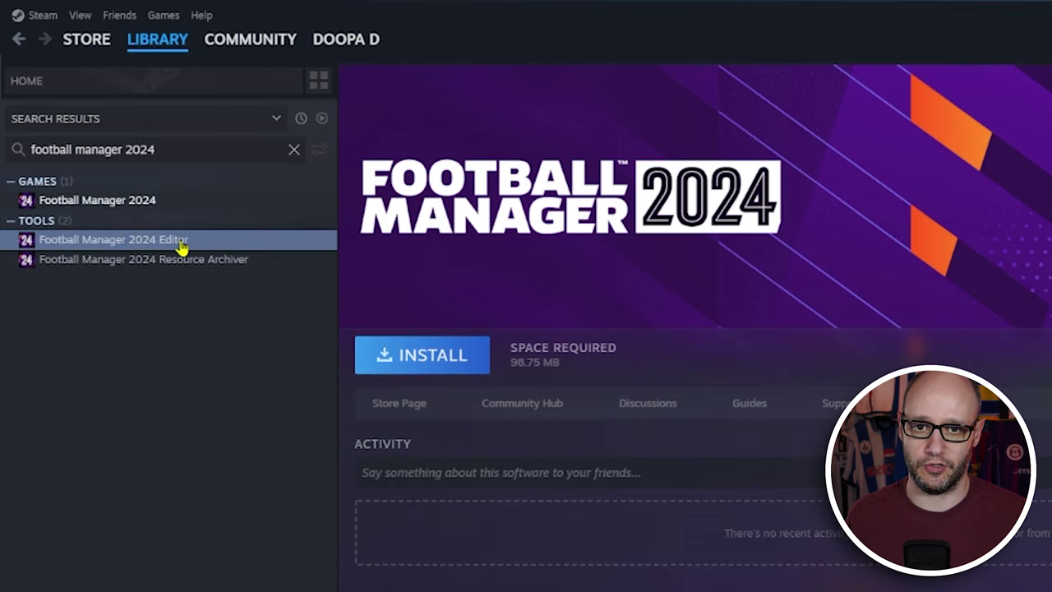
# Step: Install the Football Manager 2024 Editor to the D: drive and launch it
pyautogui.click(442, 357)
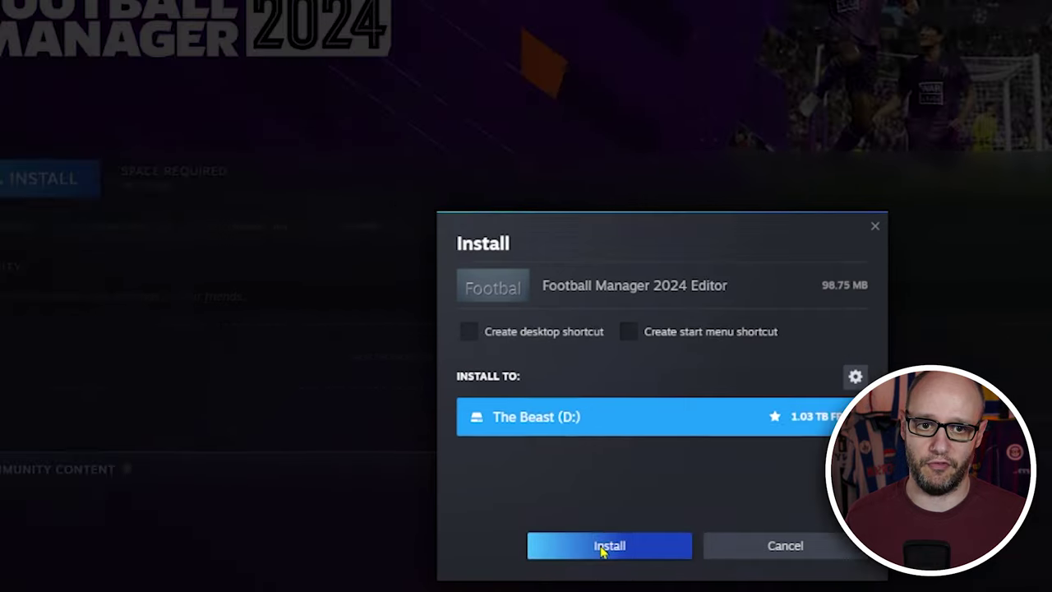
pyautogui.click(423, 415)
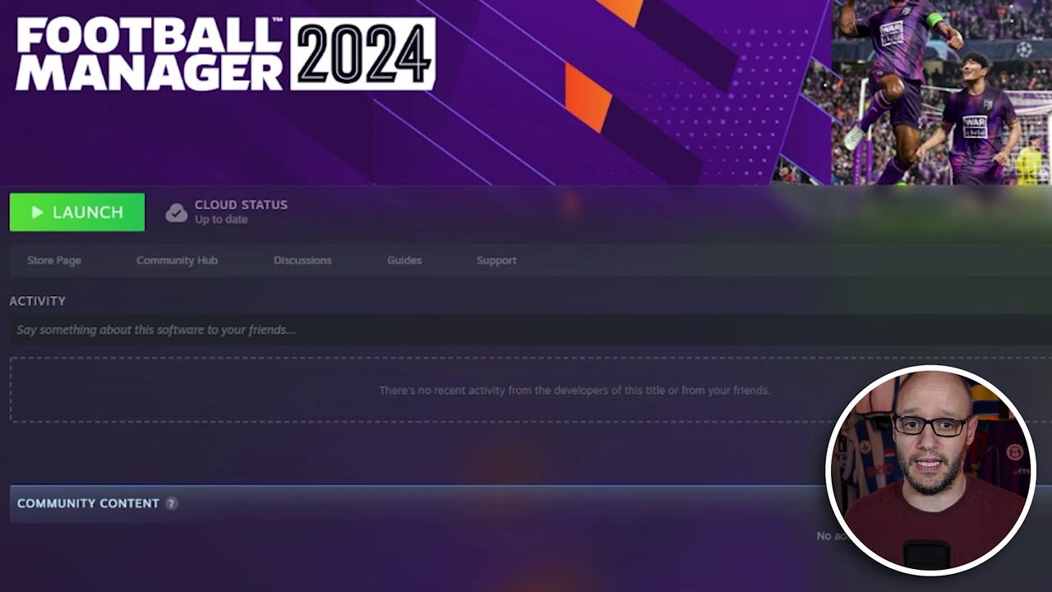
pyautogui.click(89, 223)
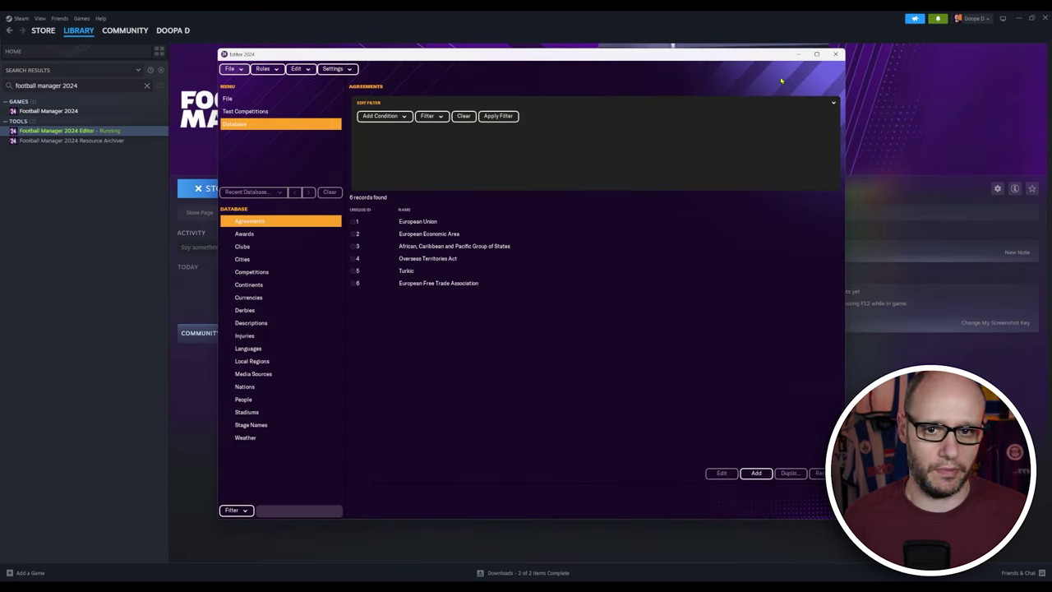
# Step: Maximise the editor, browse the File, Rules, Edit and Settings menus, and finish on Rules
pyautogui.click(814, 54)
pyautogui.click(13, 27)
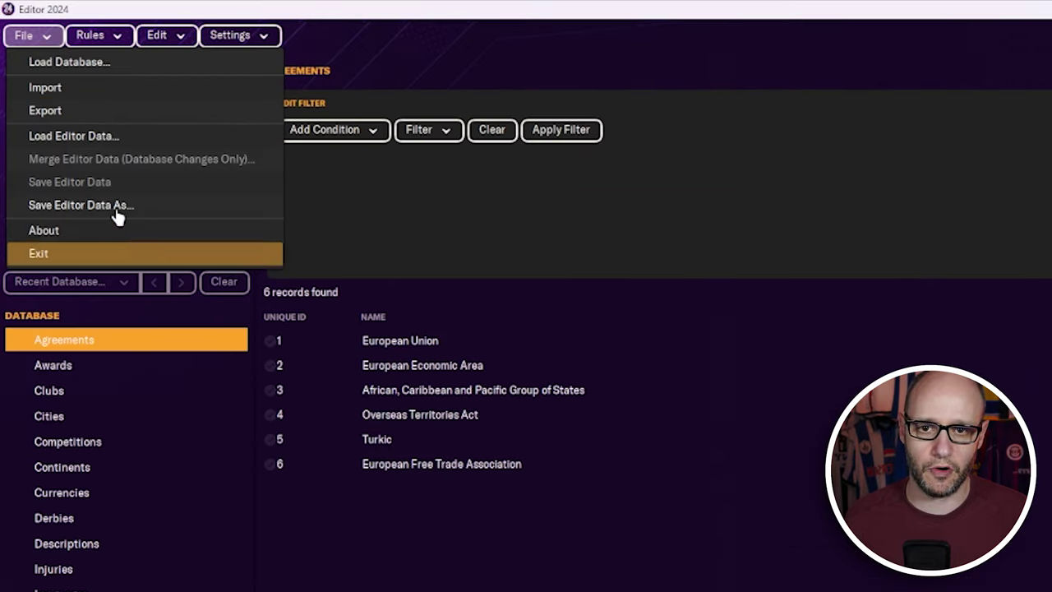
pyautogui.click(108, 40)
pyautogui.click(109, 41)
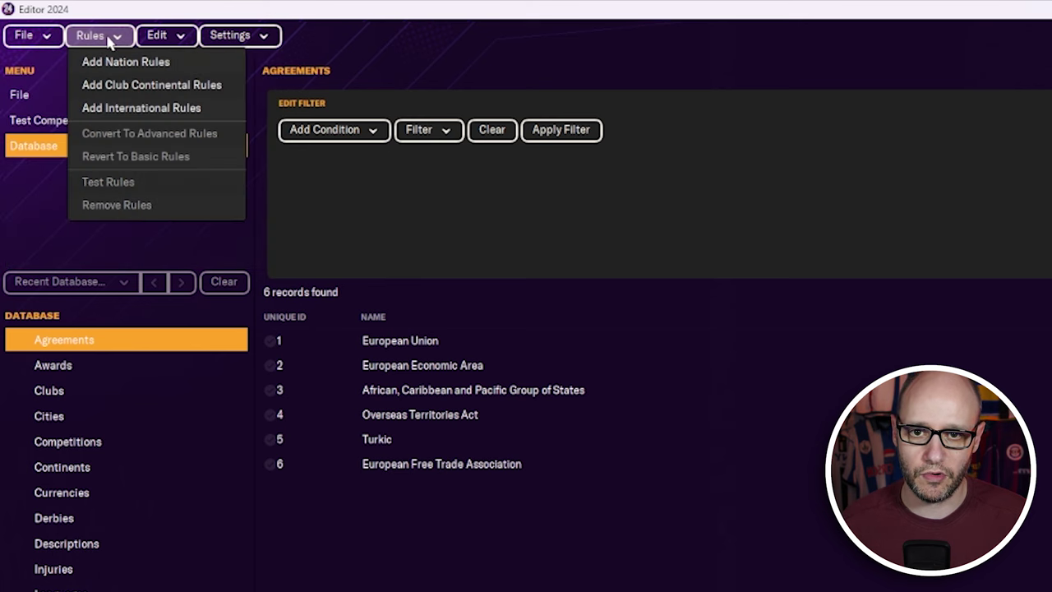
pyautogui.click(160, 37)
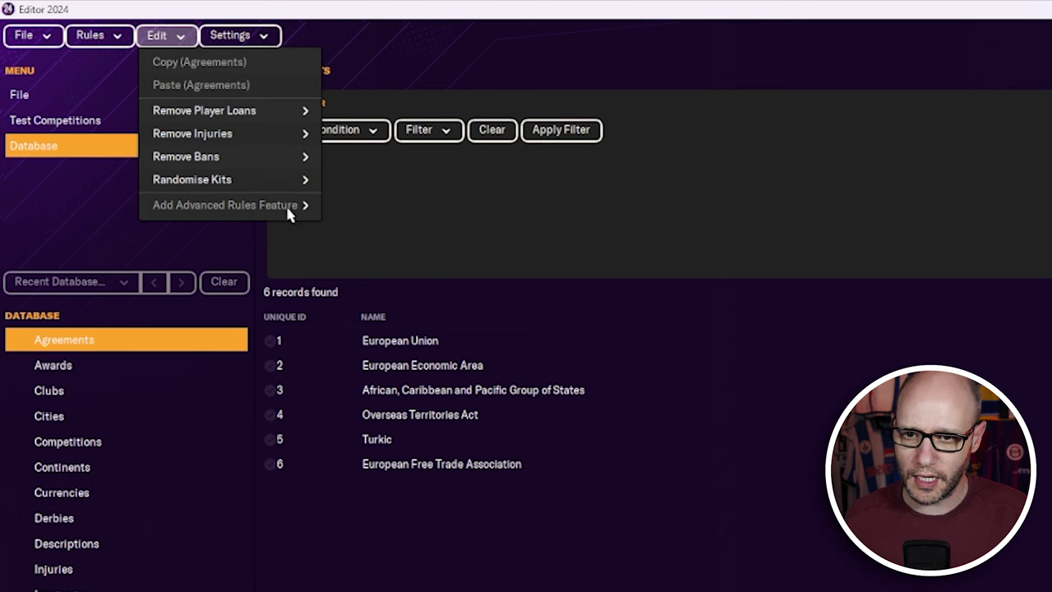
pyautogui.click(238, 37)
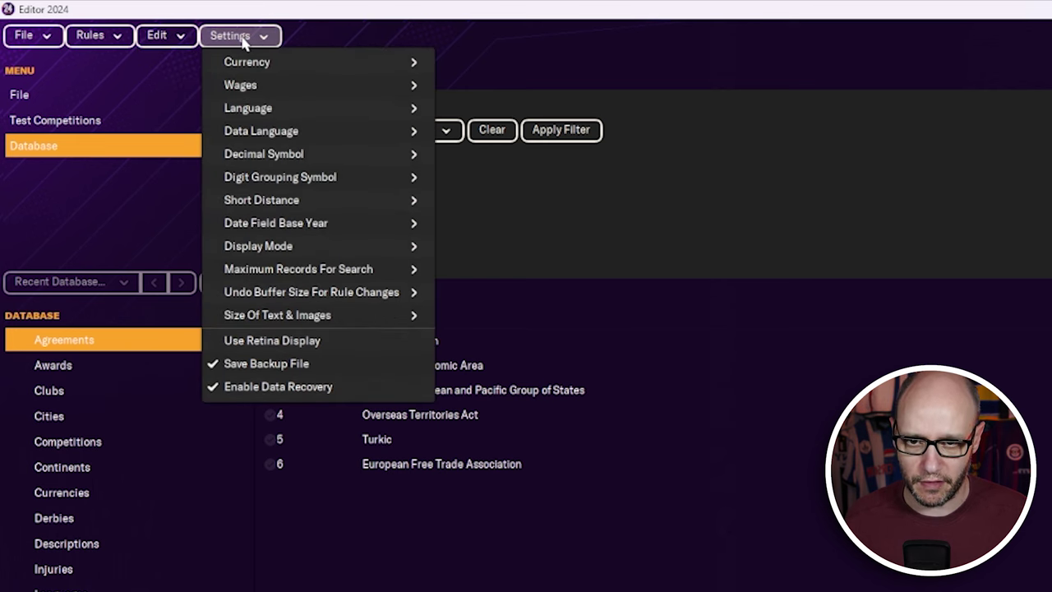
pyautogui.click(241, 38)
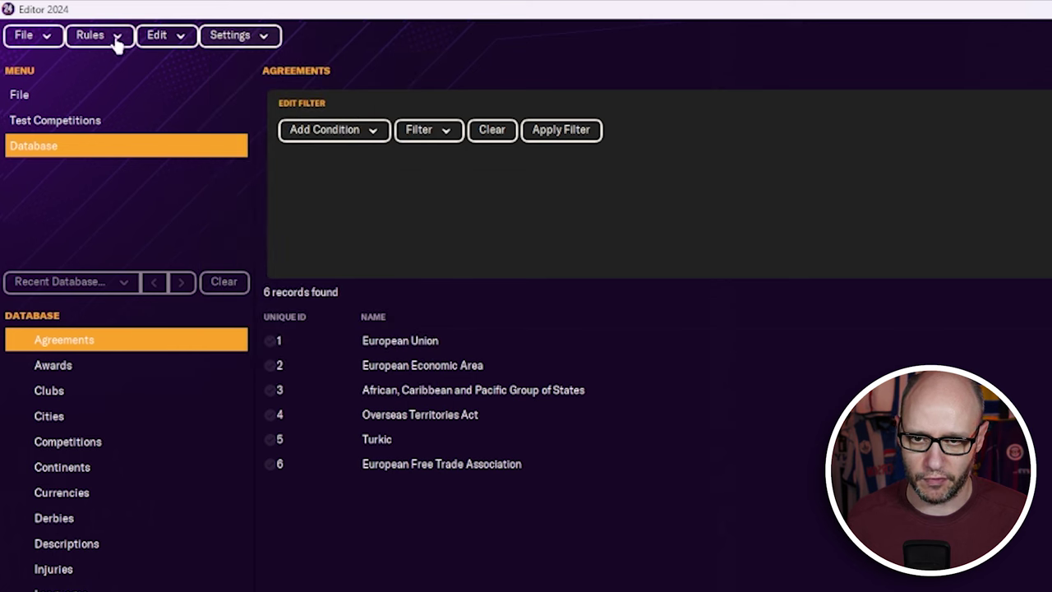
pyautogui.click(117, 38)
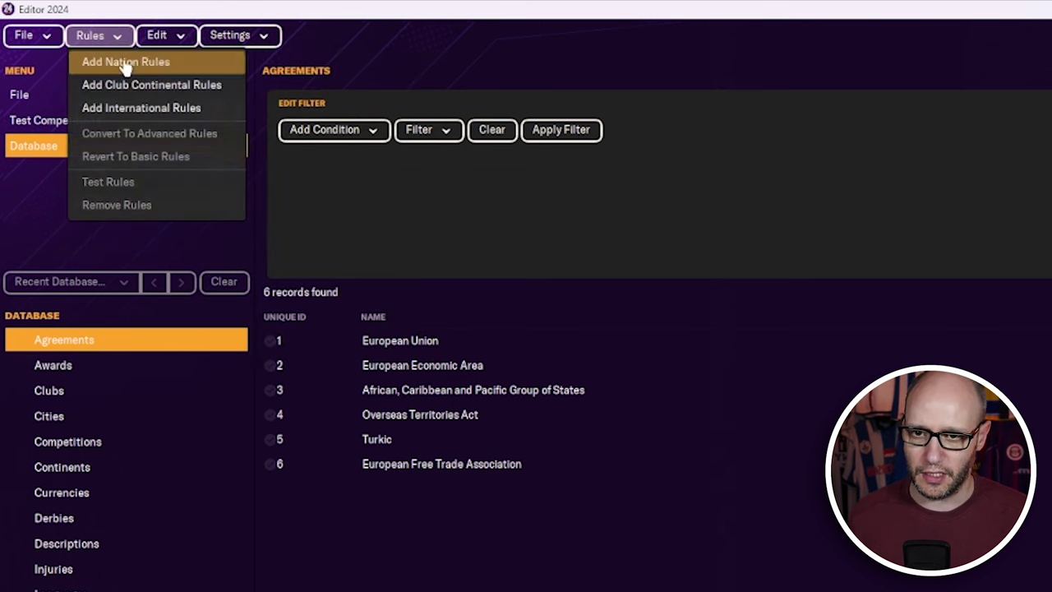
# Step: Create nation rules for England via Add Nation Rules, then bring up the Rules menu again
pyautogui.click(124, 62)
pyautogui.click(608, 322)
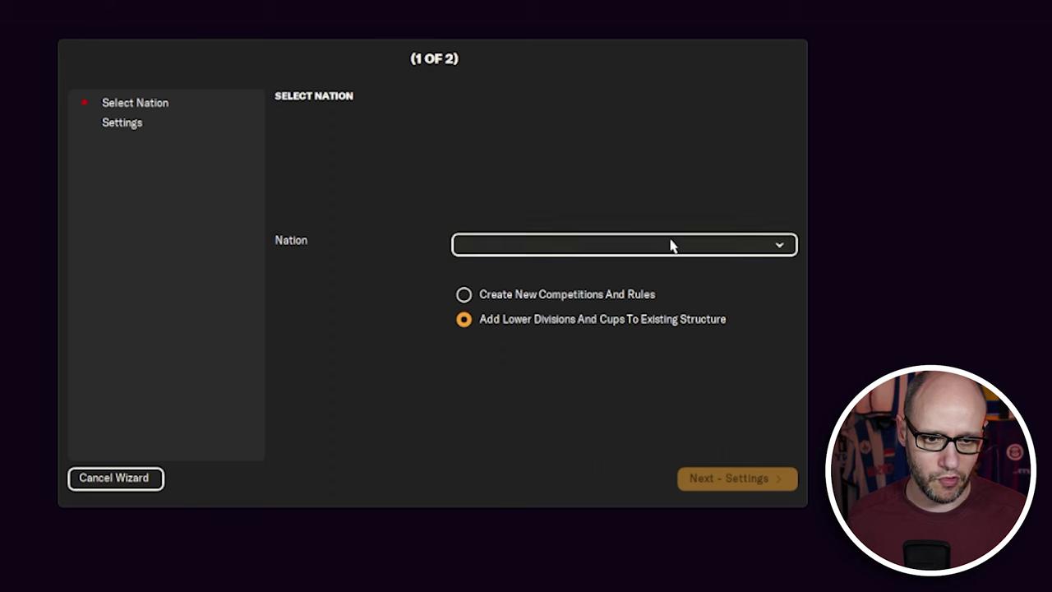
pyautogui.click(669, 244)
pyautogui.moveTo(690, 300)
pyautogui.moveTo(755, 277)
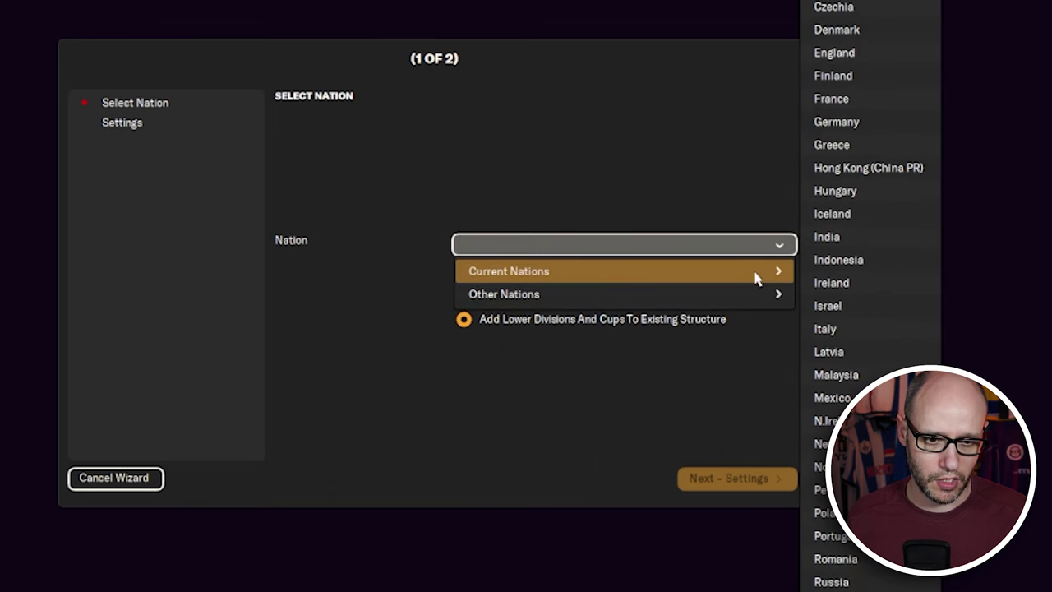
pyautogui.click(855, 55)
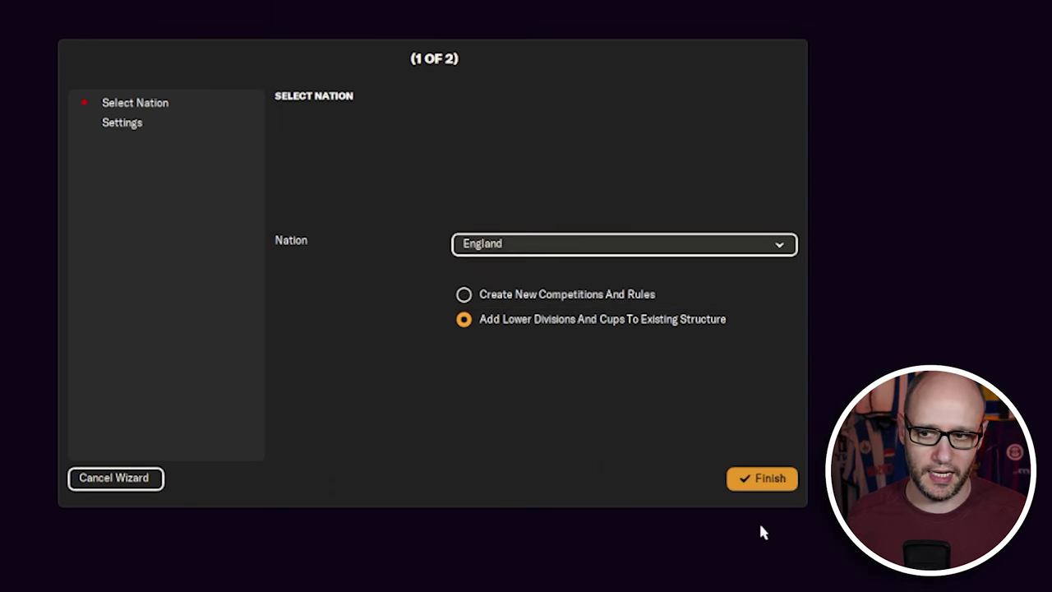
pyautogui.click(739, 479)
pyautogui.click(49, 29)
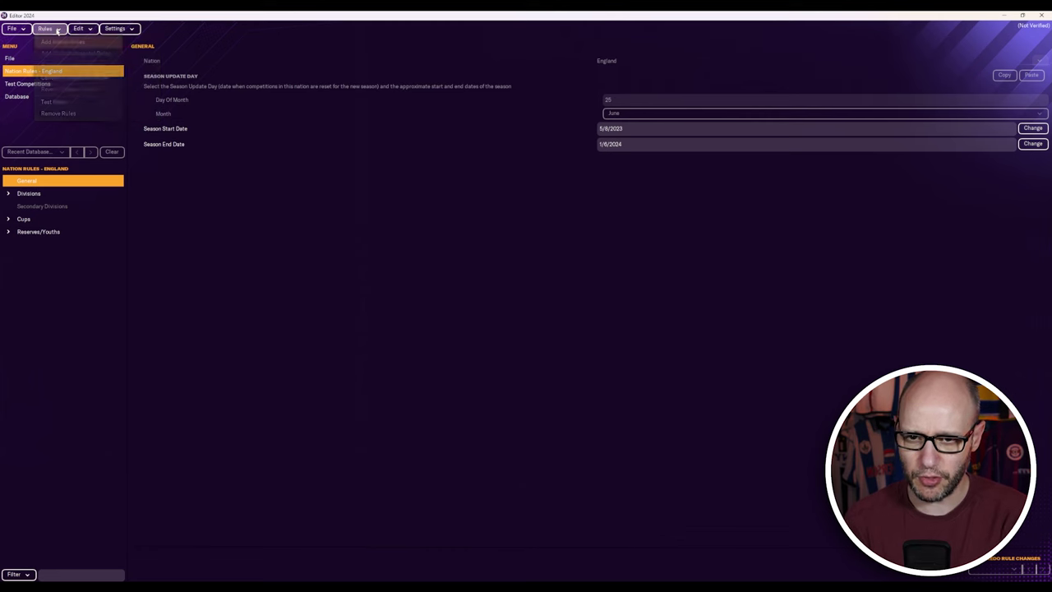
# Step: Convert England's rules to advanced rules; adding Opening And Closing Stages asks for a competition
pyautogui.click(74, 79)
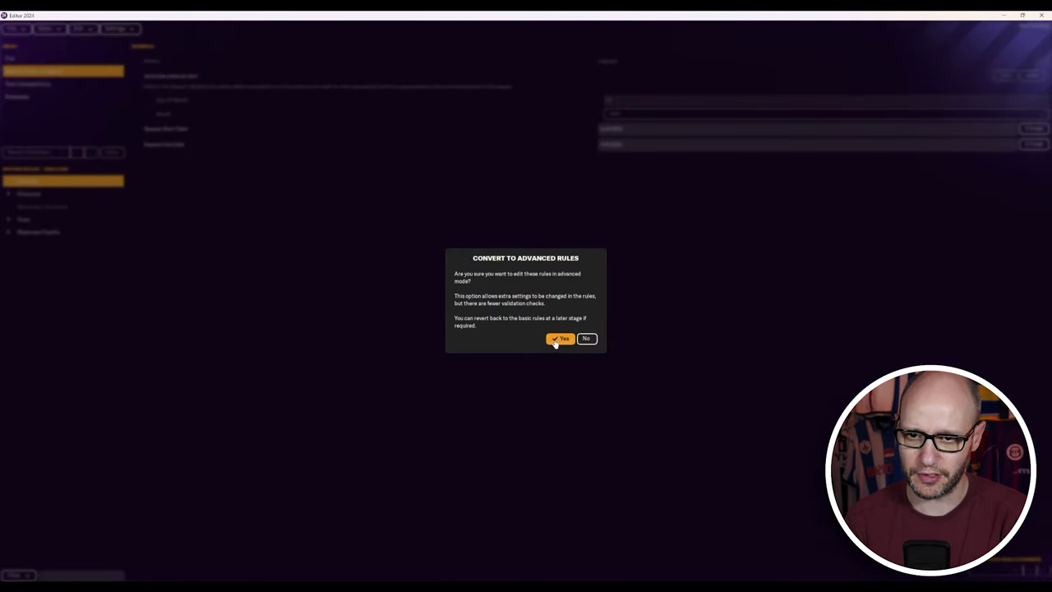
pyautogui.click(554, 339)
pyautogui.click(79, 29)
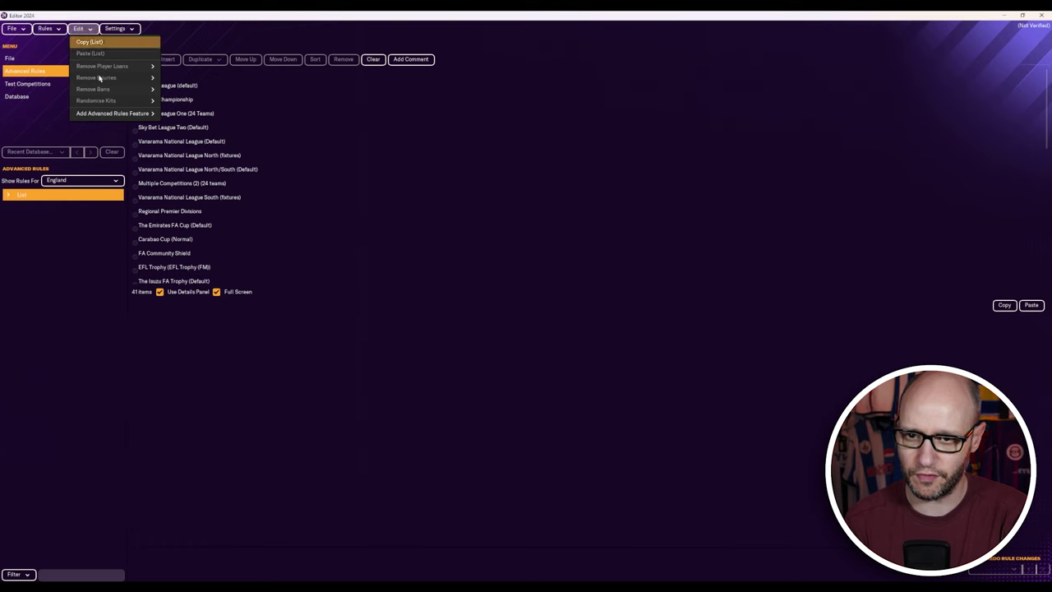
pyautogui.moveTo(118, 112)
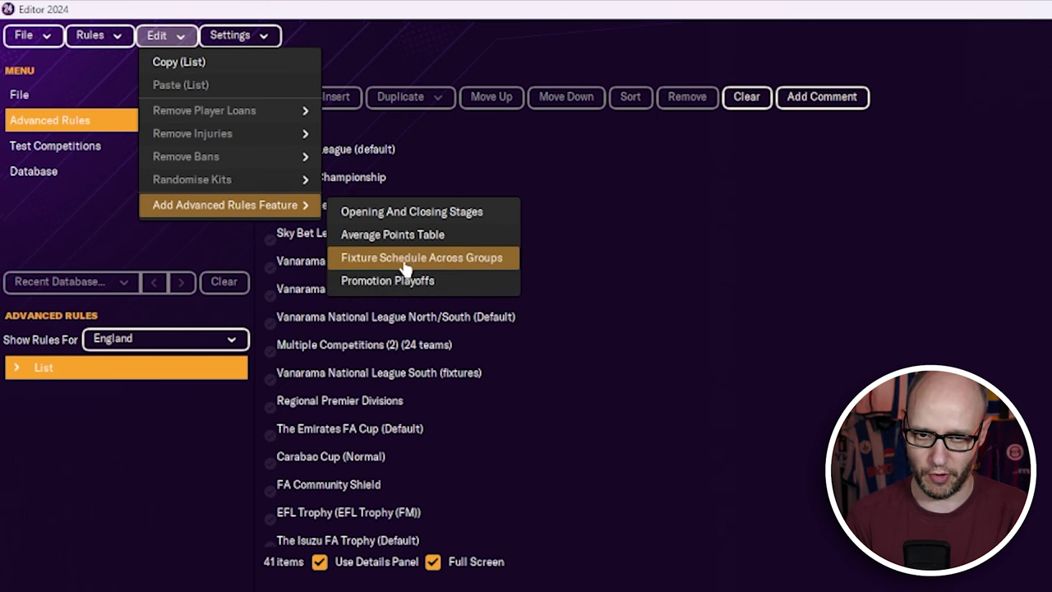
pyautogui.click(405, 216)
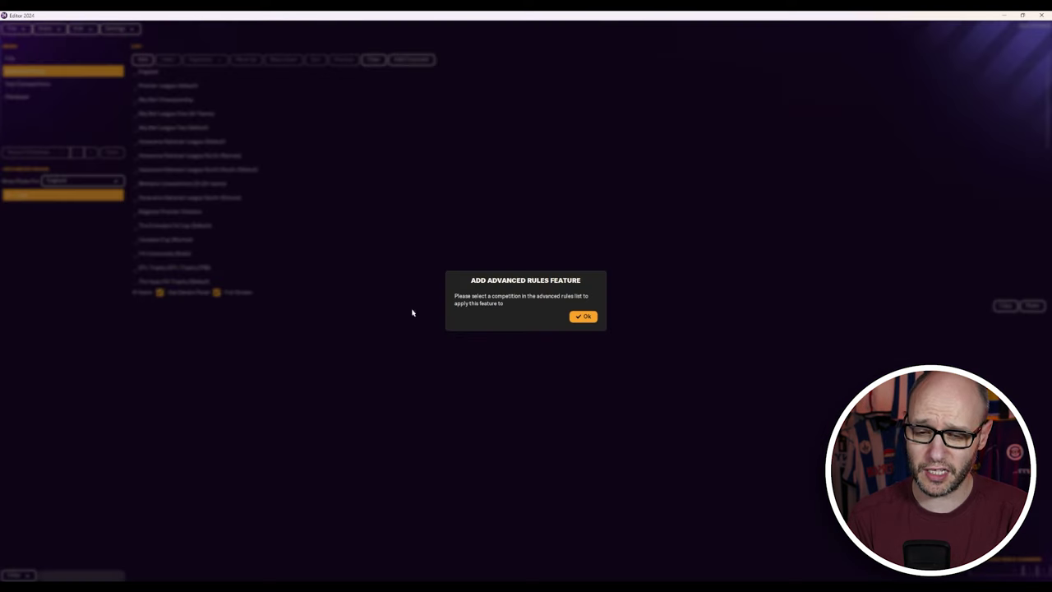
pyautogui.click(585, 317)
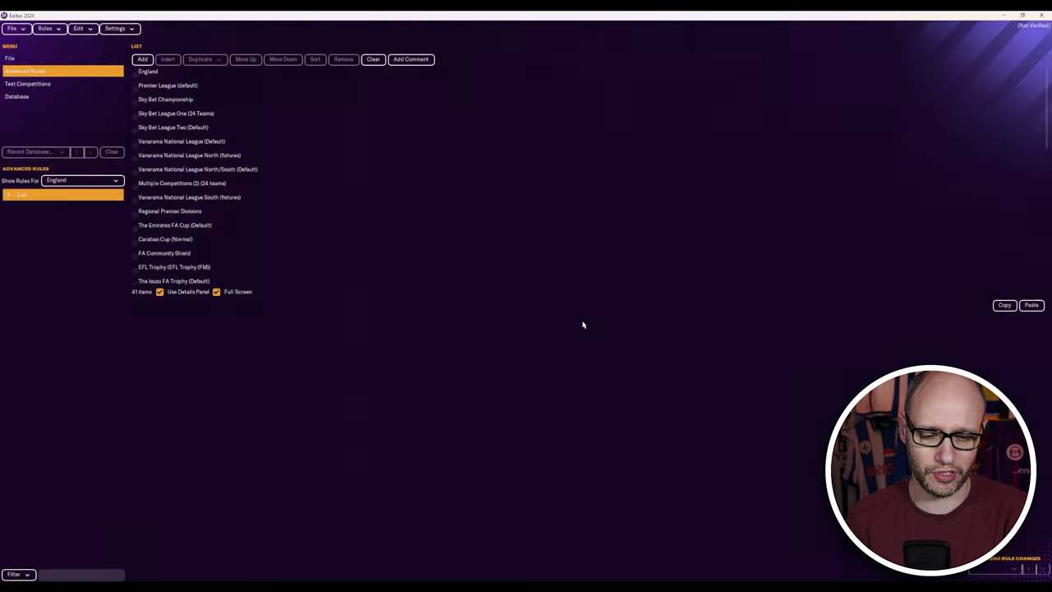
# Step: Expand England's advanced rules, select Premier League (default), and retry adding a feature
pyautogui.click(7, 197)
pyautogui.click(13, 208)
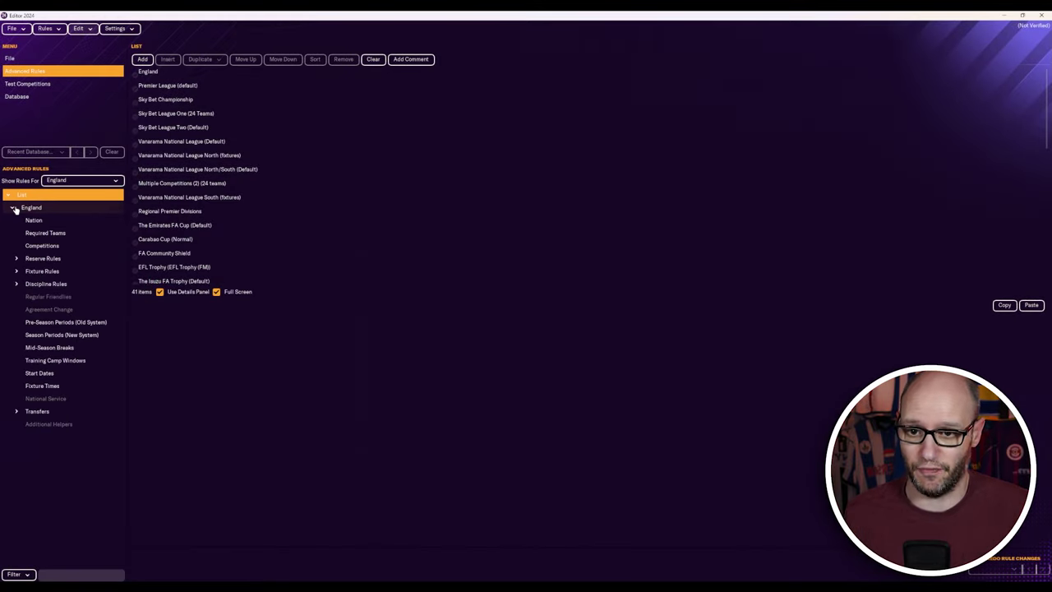
pyautogui.click(196, 89)
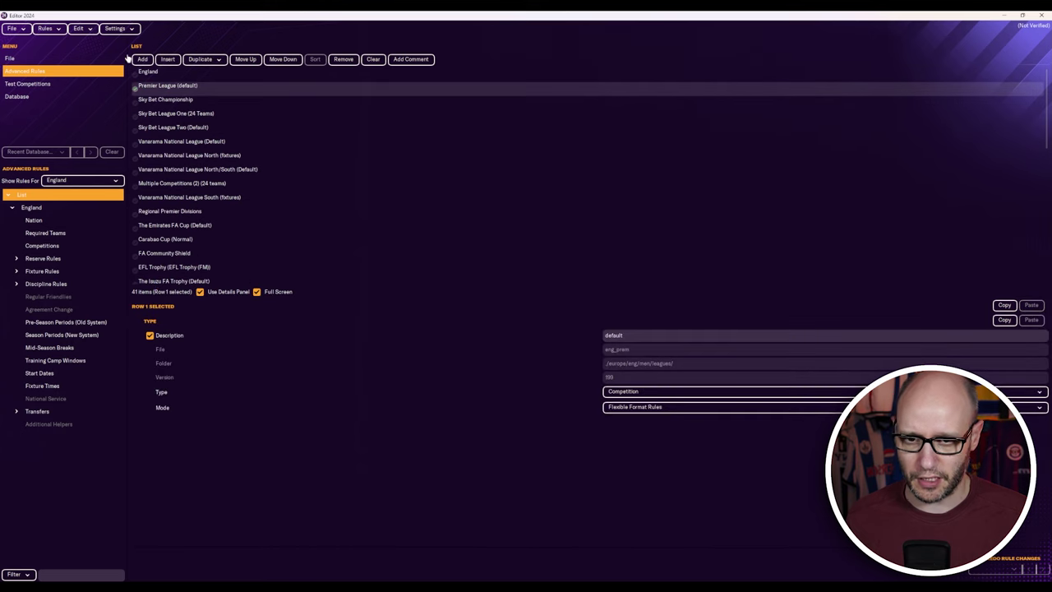
pyautogui.click(88, 31)
pyautogui.moveTo(124, 113)
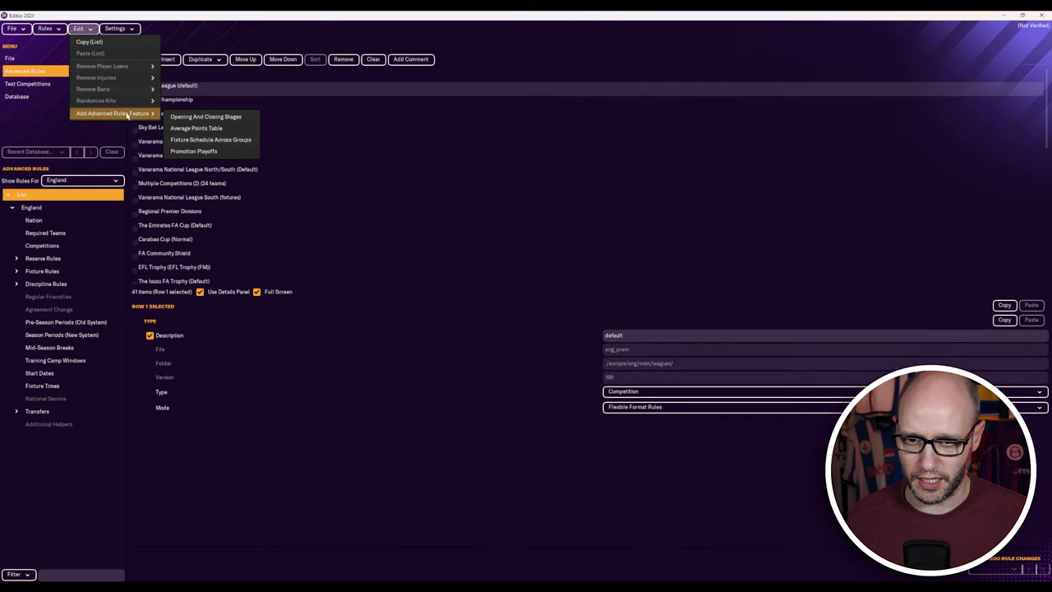
pyautogui.click(197, 116)
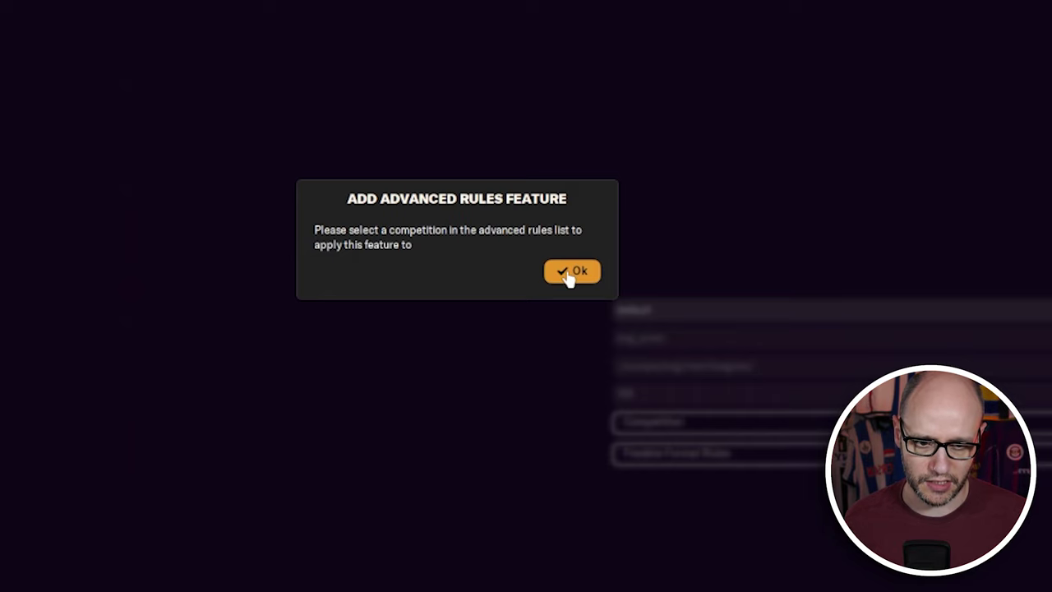
pyautogui.click(567, 274)
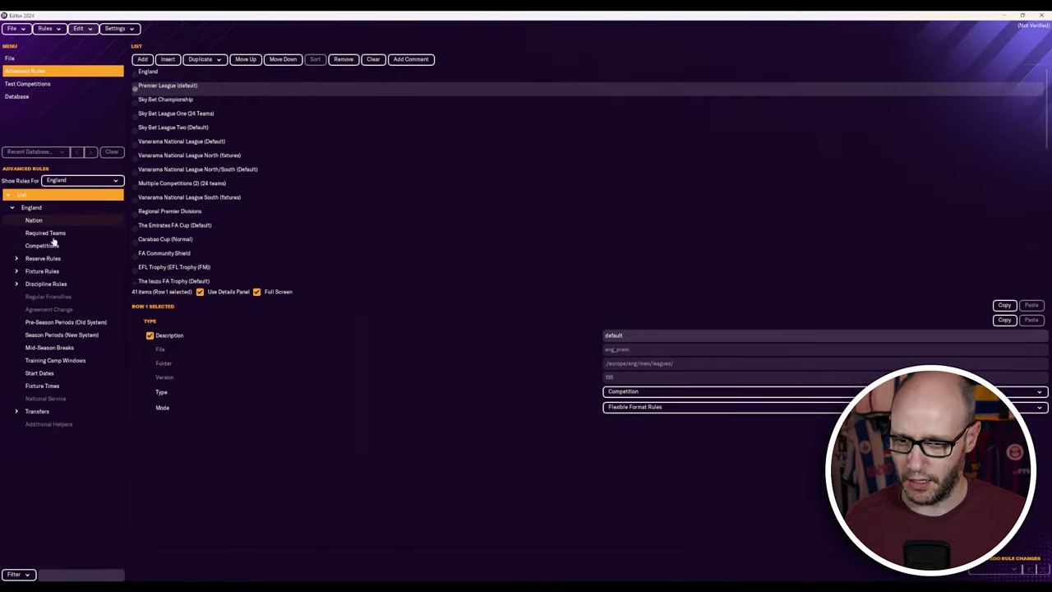
# Step: Open England's Competitions list, select Premier League, and try adding a feature again
pyautogui.click(51, 244)
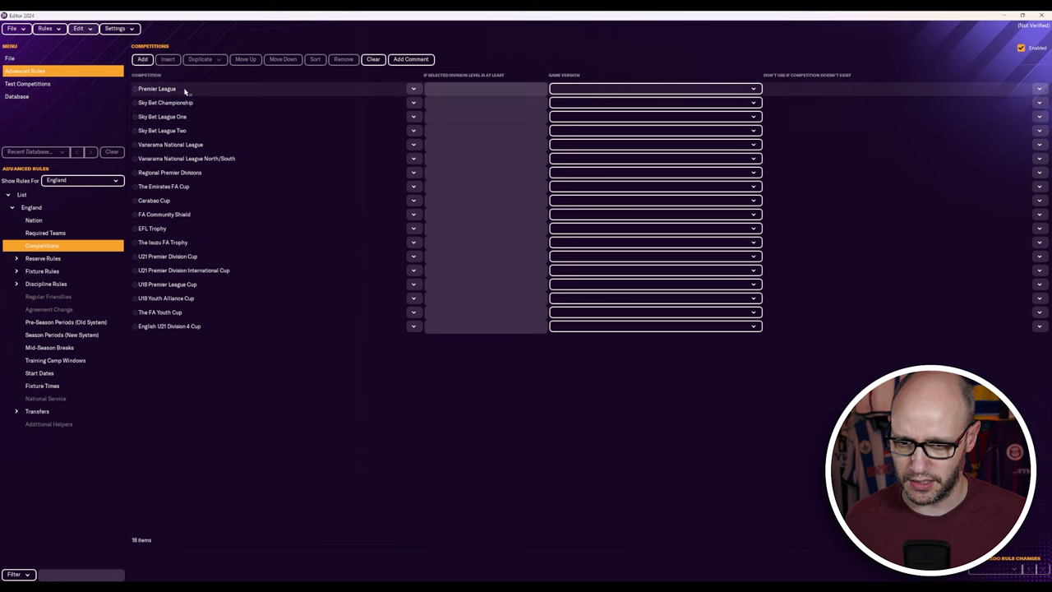
pyautogui.click(131, 94)
pyautogui.click(80, 28)
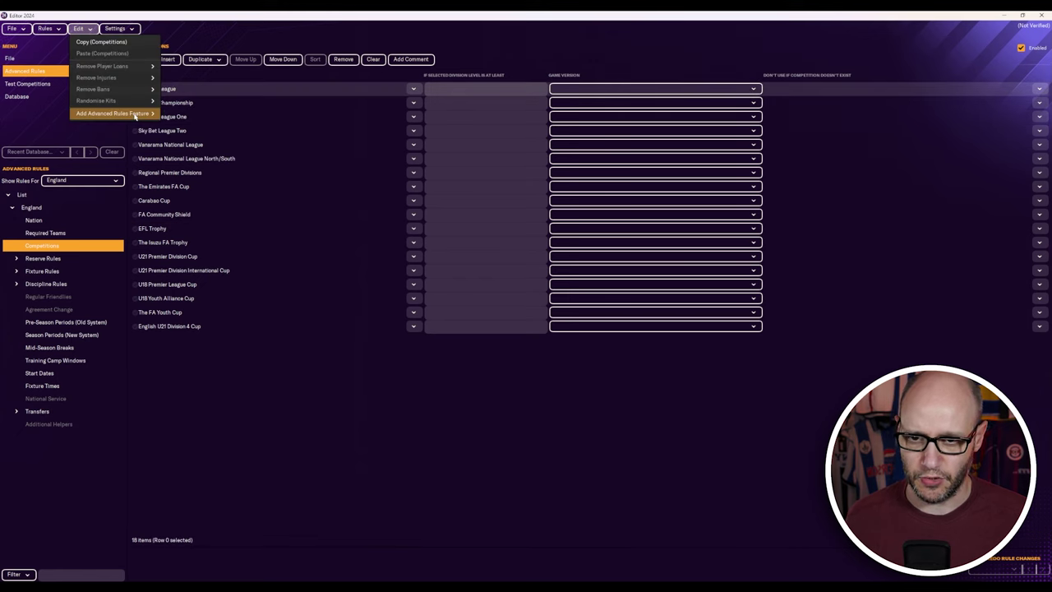
pyautogui.moveTo(123, 113)
pyautogui.click(191, 117)
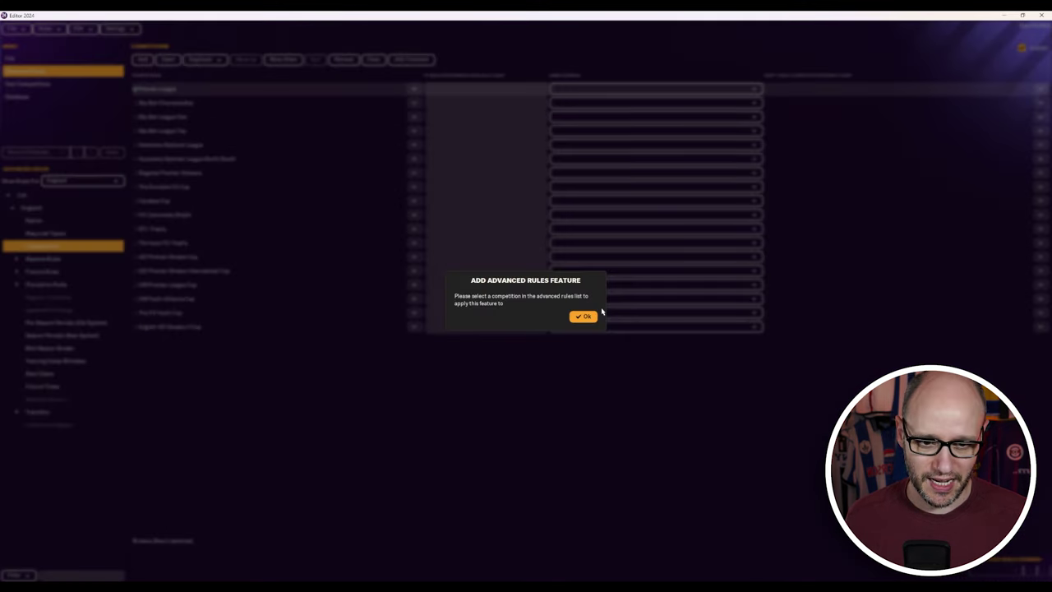
# Step: Filter Show Rules For to Premier League, retry adding a feature, then select Premier League (default)
pyautogui.click(587, 318)
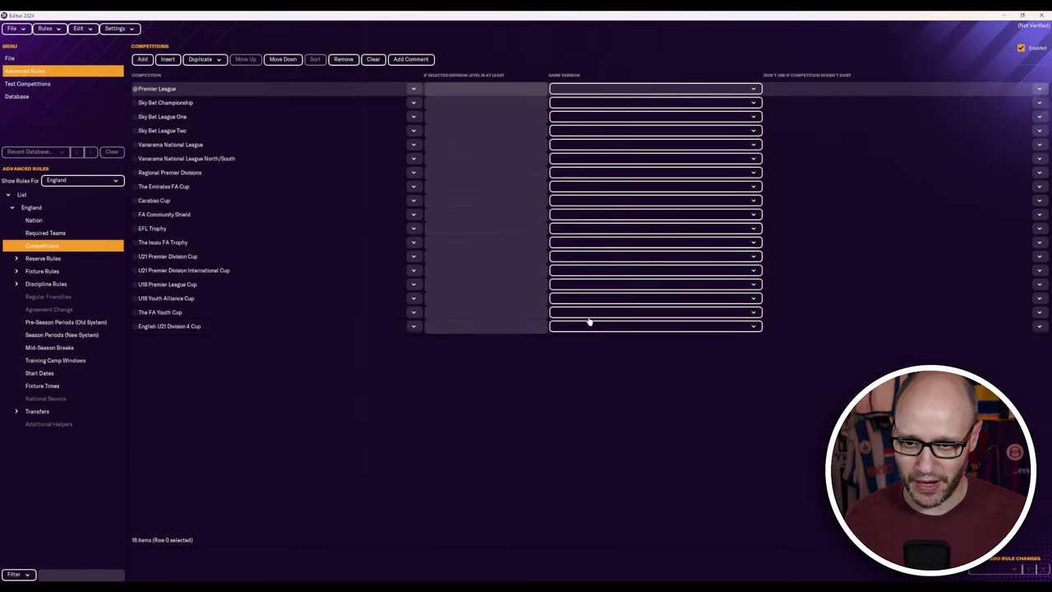
pyautogui.click(80, 181)
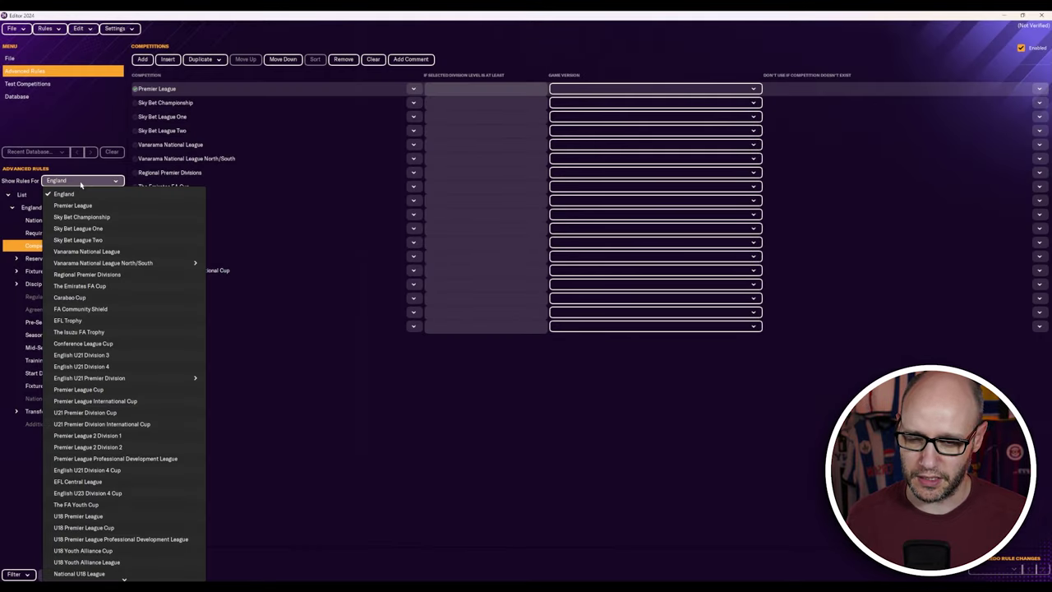
pyautogui.click(85, 207)
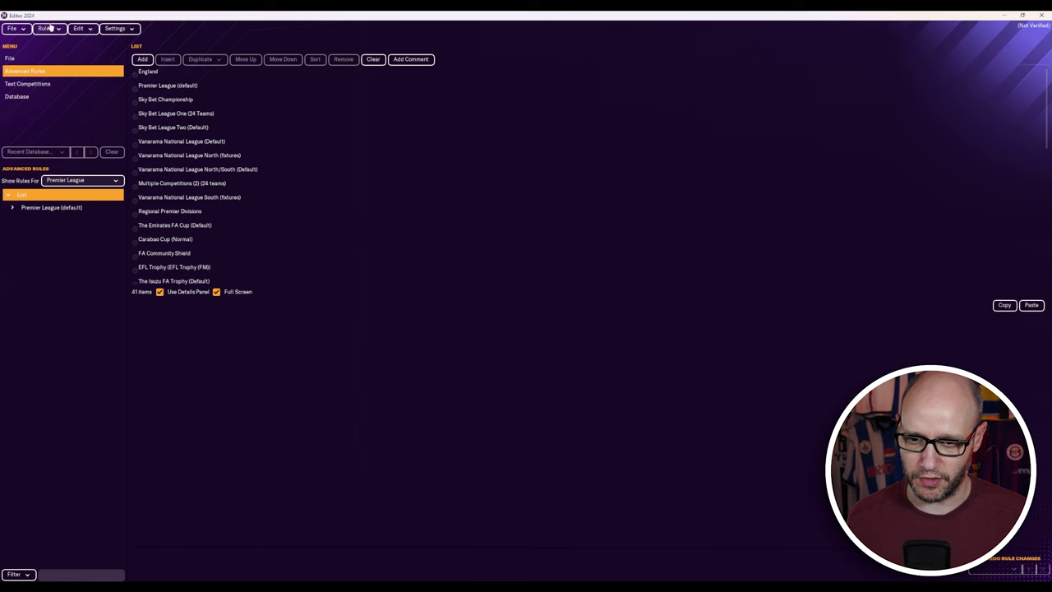
pyautogui.click(79, 29)
pyautogui.moveTo(135, 113)
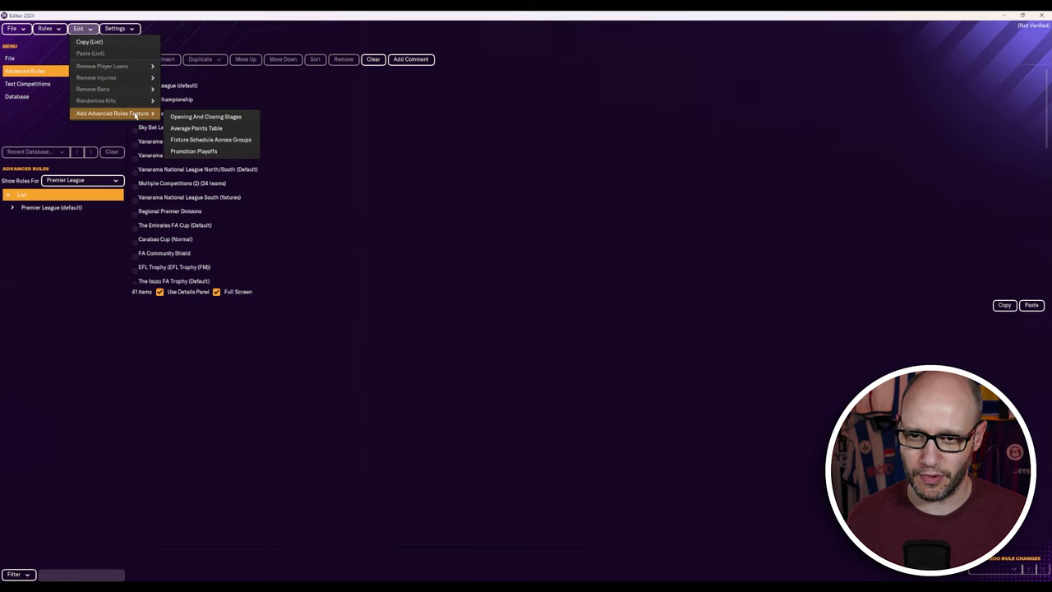
pyautogui.click(201, 115)
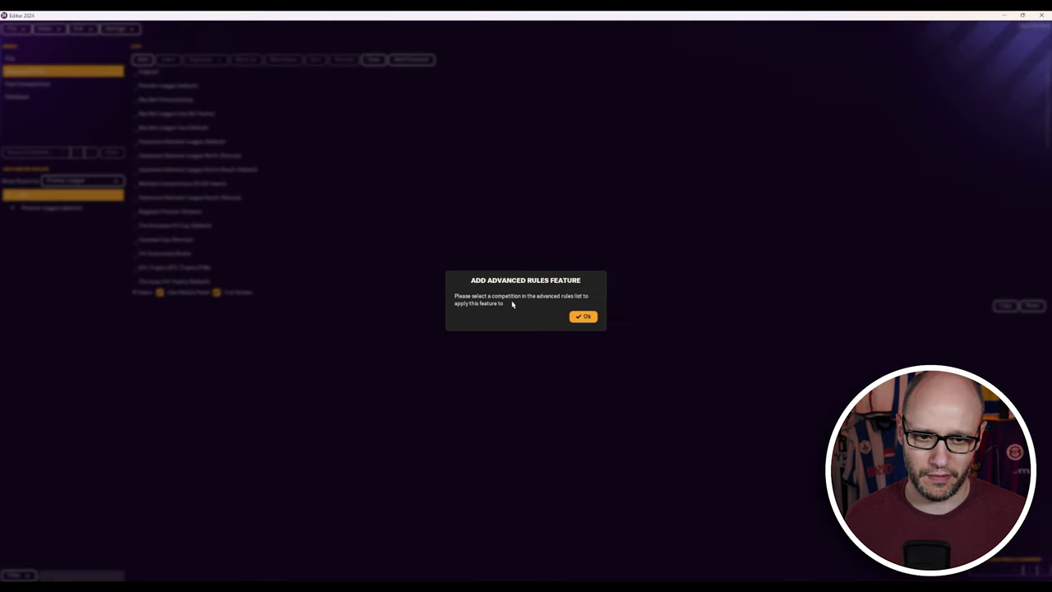
pyautogui.click(583, 315)
pyautogui.click(49, 208)
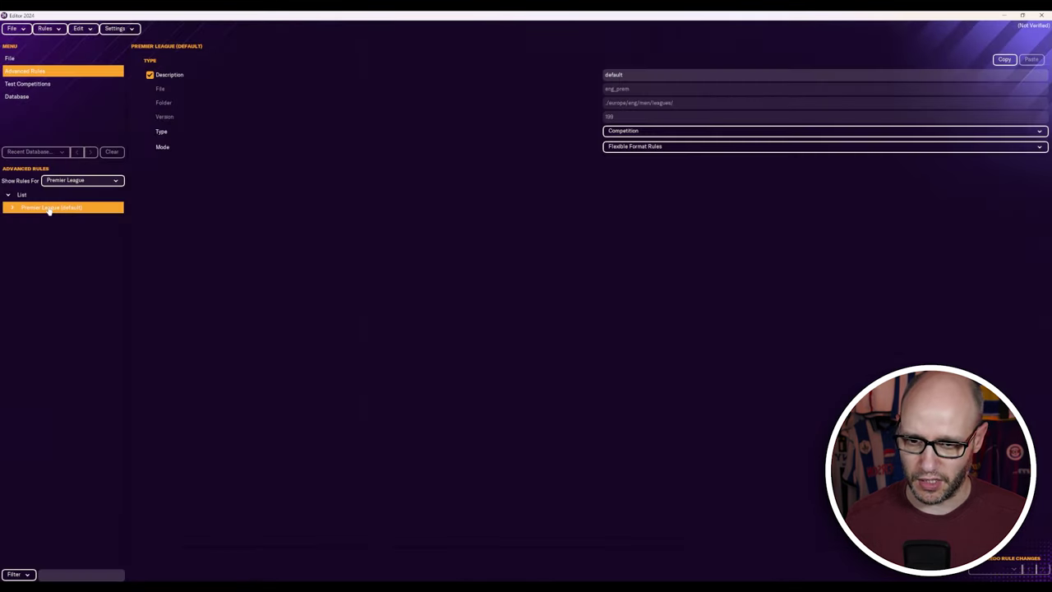
# Step: Review the Opening And Closing Stages feature dialog and cancel it
pyautogui.click(79, 28)
pyautogui.moveTo(148, 113)
pyautogui.click(198, 118)
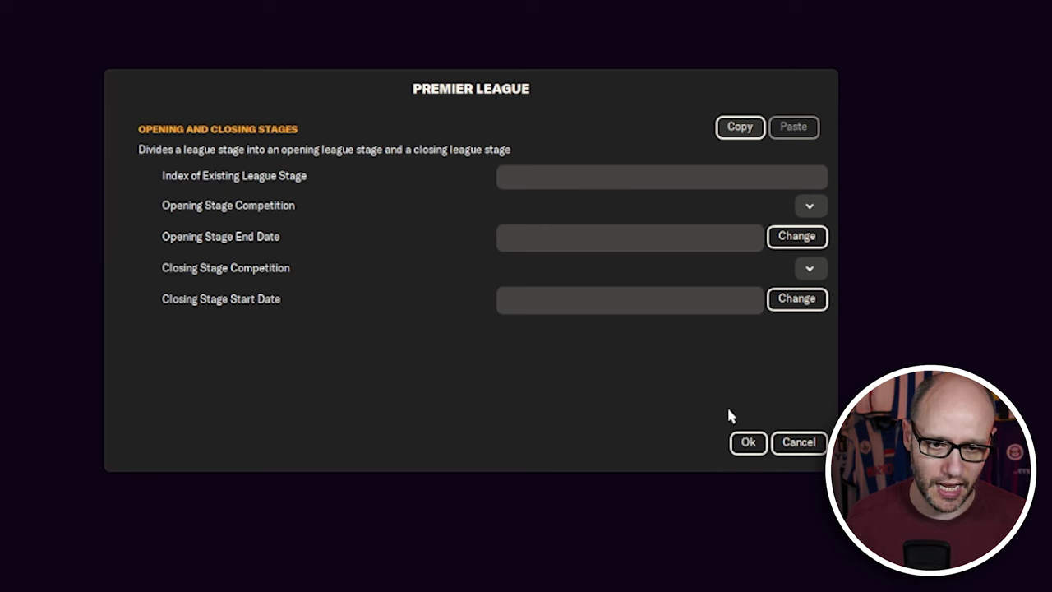
pyautogui.click(797, 441)
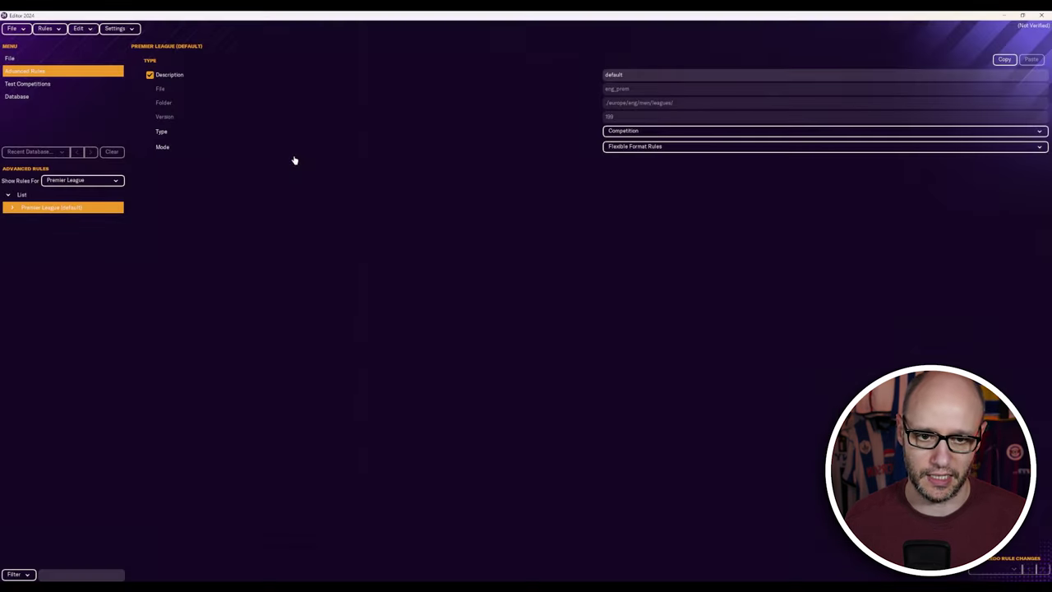
# Step: Bring up the Average Points Table feature dialog for the Premier League
pyautogui.click(82, 29)
pyautogui.moveTo(156, 113)
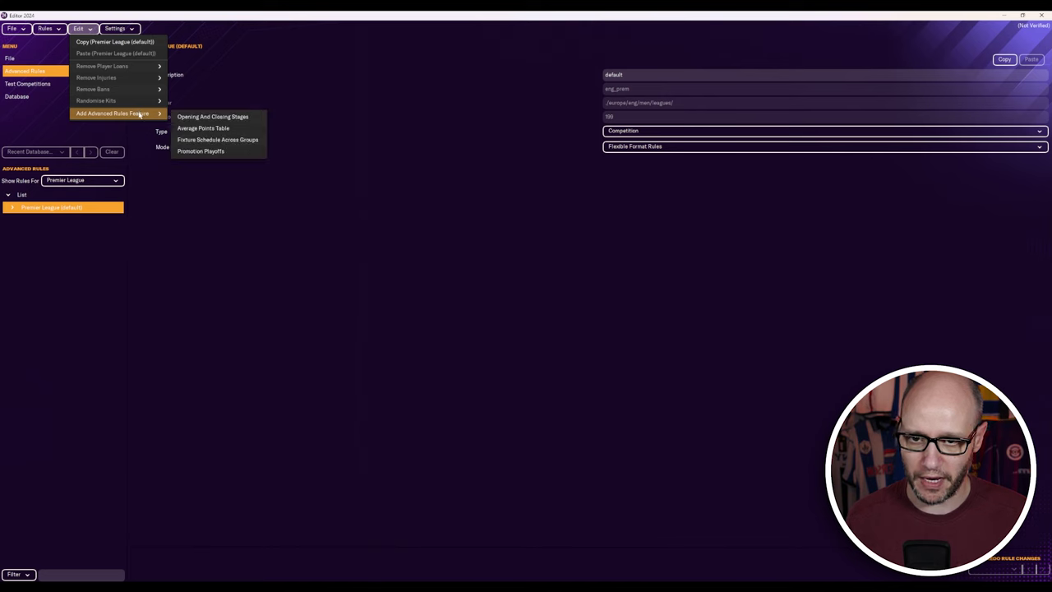
pyautogui.click(214, 129)
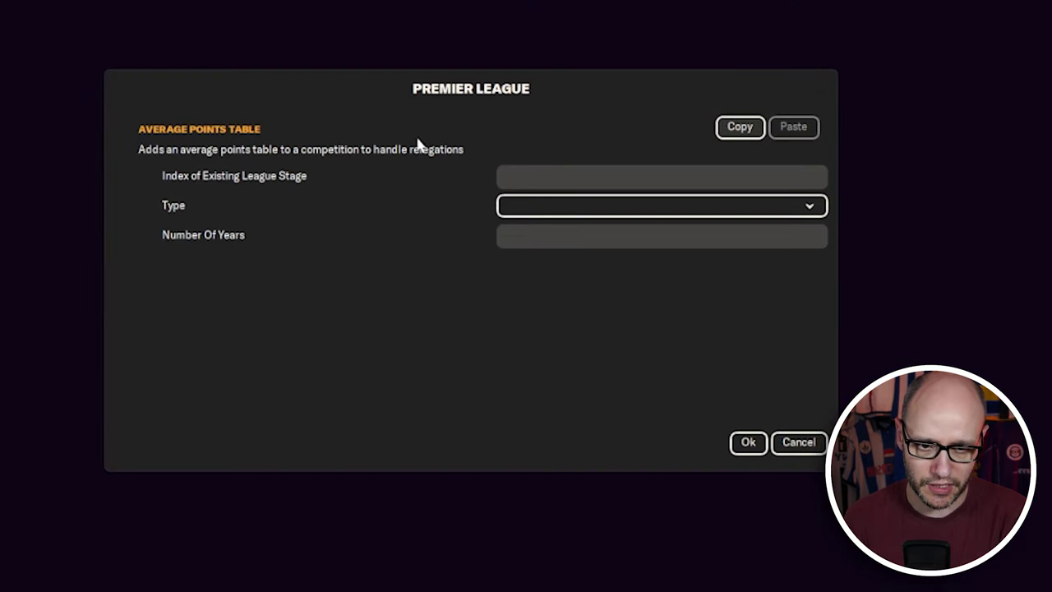
# Step: Cancel Average Points Table, then review and cancel the Fixture Schedule Across Groups dialog
pyautogui.click(801, 441)
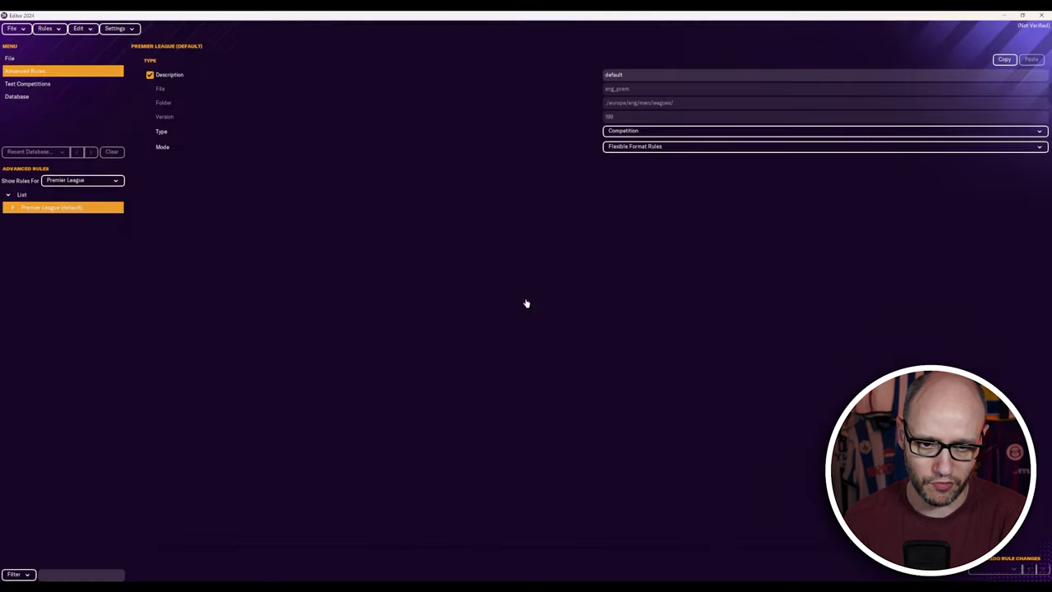
pyautogui.click(86, 29)
pyautogui.moveTo(148, 113)
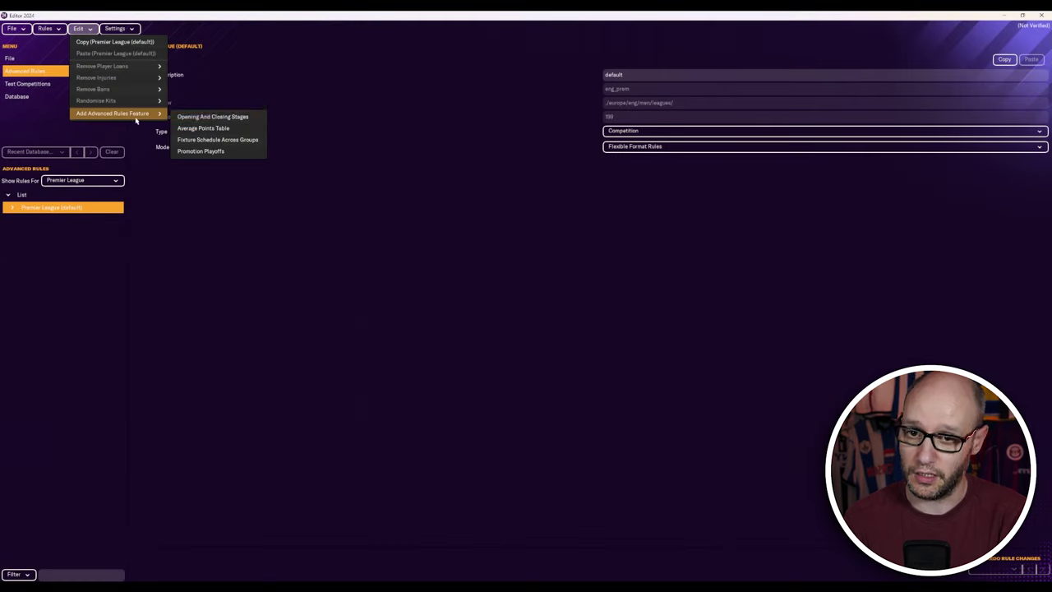
pyautogui.click(205, 141)
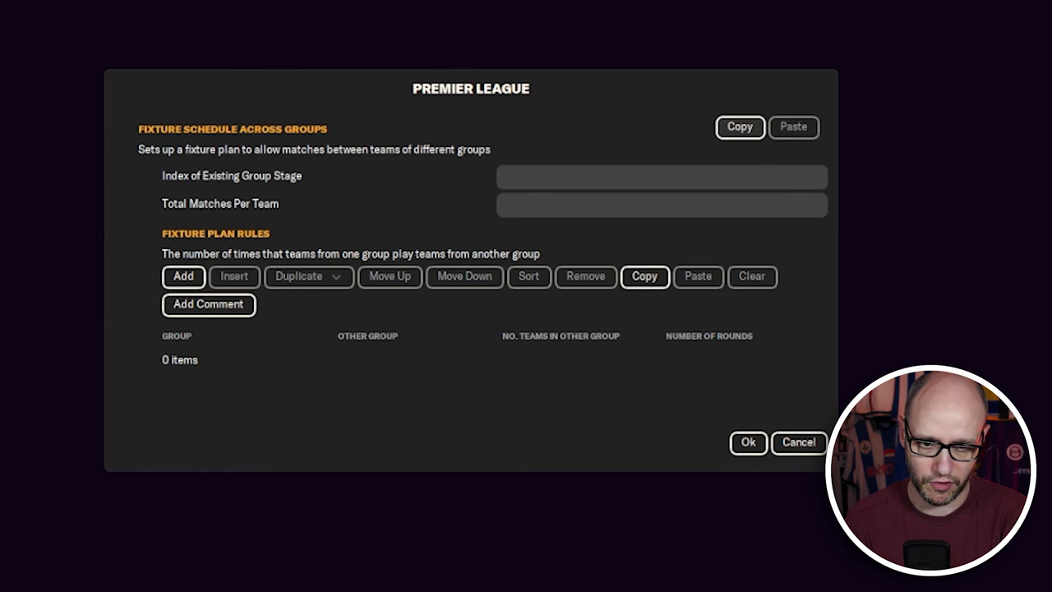
pyautogui.click(798, 441)
# Step: Review the Promotion Playoffs feature dialog, leaving it unfilled, and return to the Edit menu
pyautogui.click(90, 29)
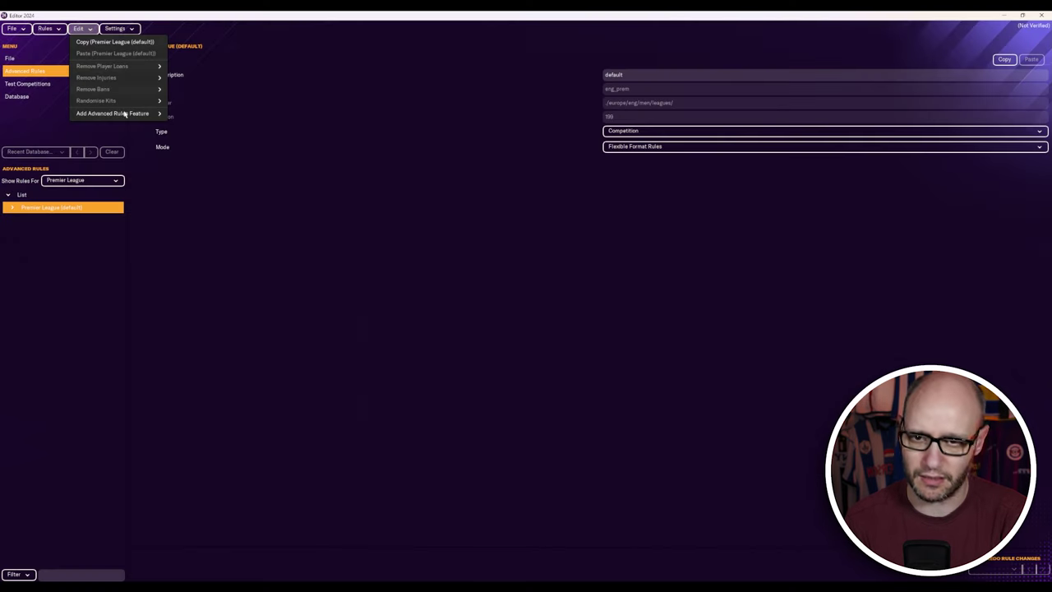
pyautogui.moveTo(124, 113)
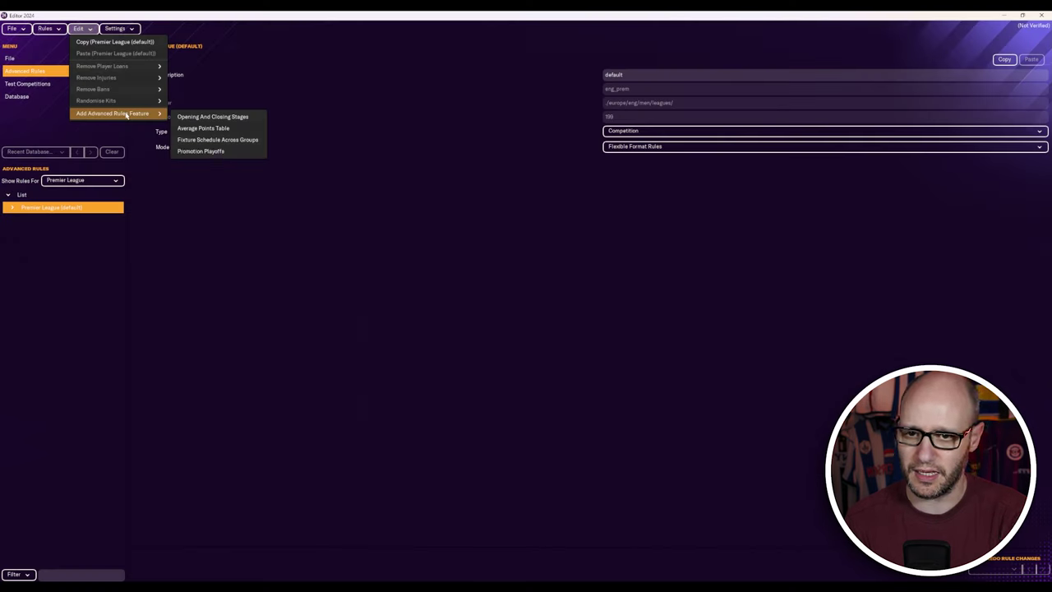
pyautogui.click(222, 152)
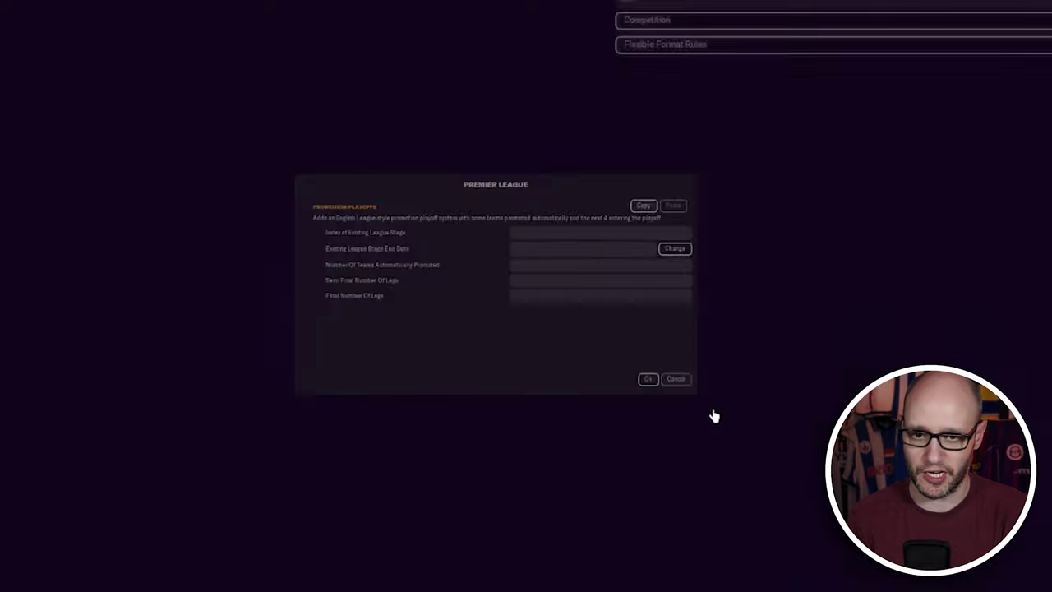
pyautogui.click(88, 30)
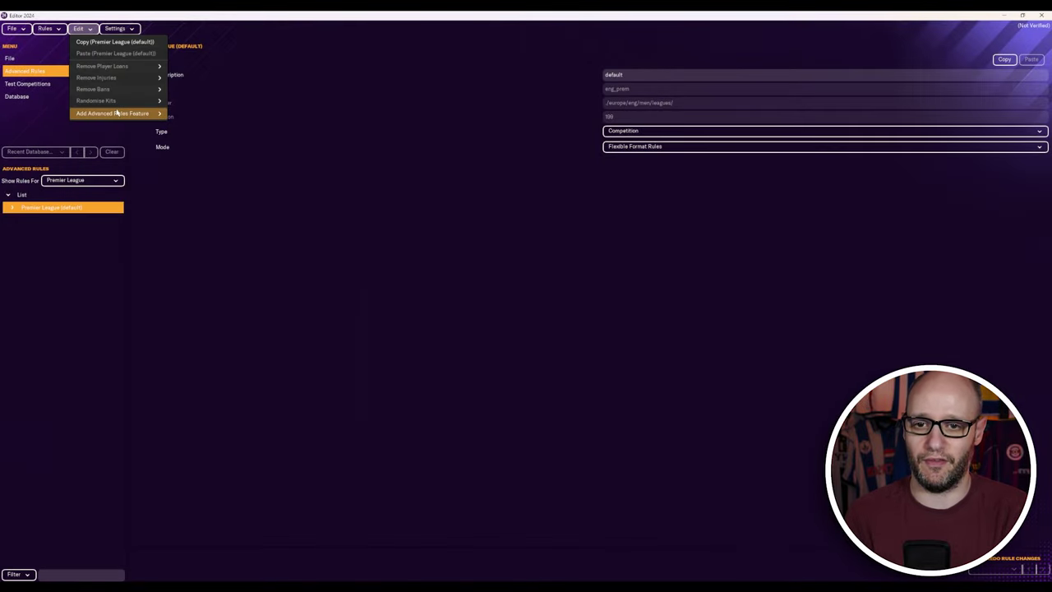
# Step: Show the editor's Settings menu with currency, wages, language and display mode options
pyautogui.moveTo(119, 116)
pyautogui.click(117, 28)
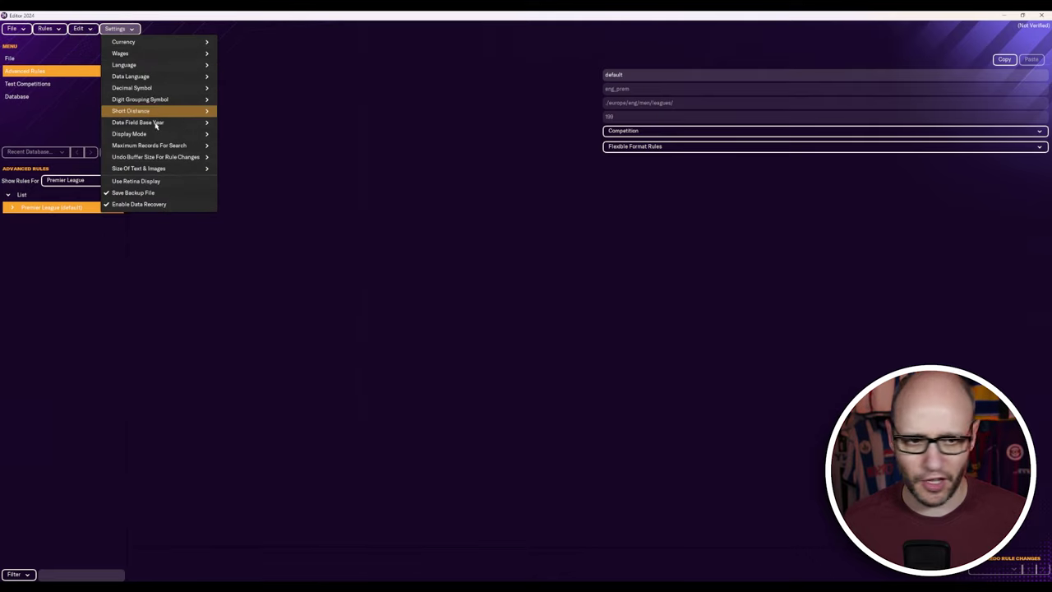